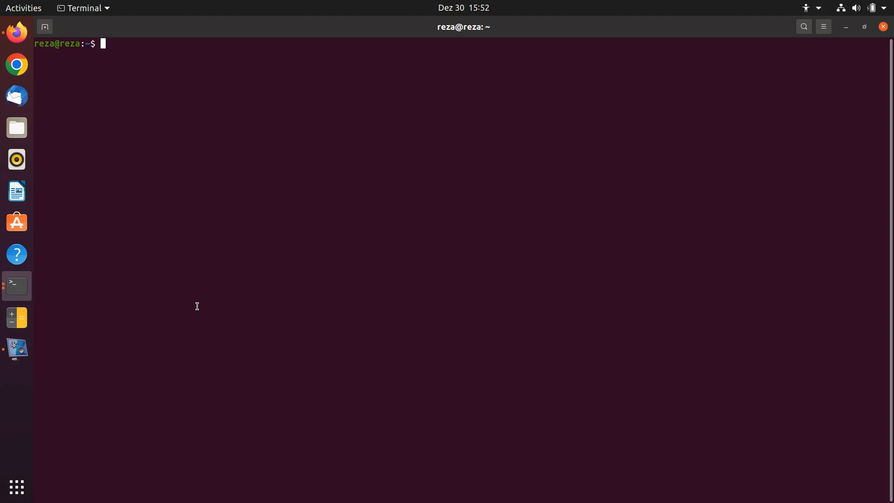
pyautogui.write('nload')
# Step: Run sudo apt install nload and authenticate; apt reports nload already newest
pyautogui.press('BackSpace')
pyautogui.press('BackSpace')
pyautogui.press('BackSpace')
pyautogui.write('suo')
pyautogui.press('BackSpace')
pyautogui.press('BackSpace')
pyautogui.write('do ')
pyautogui.write('i')
pyautogui.write('pt ')
pyautogui.write('install ')
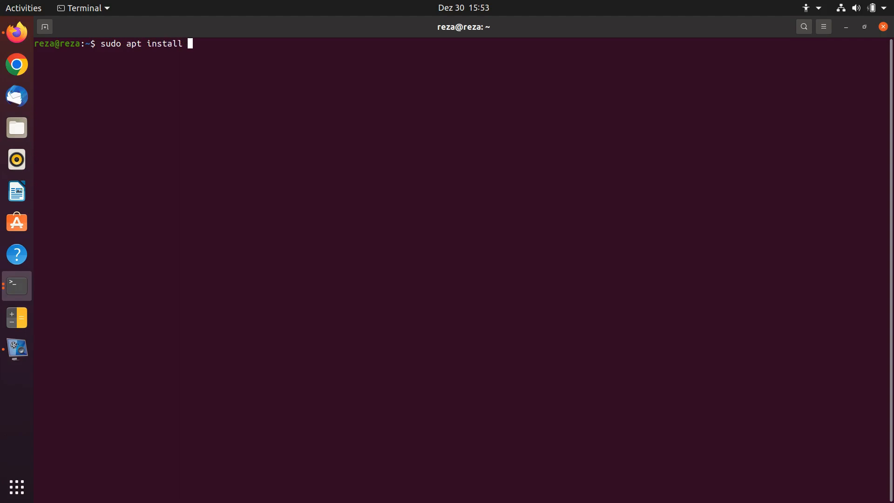
pyautogui.write('nload')
pyautogui.press('Return')
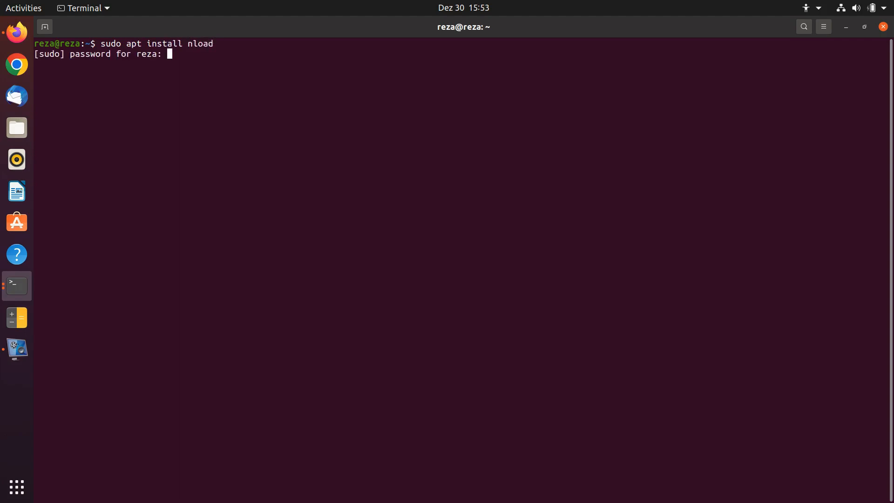
pyautogui.press('Return')
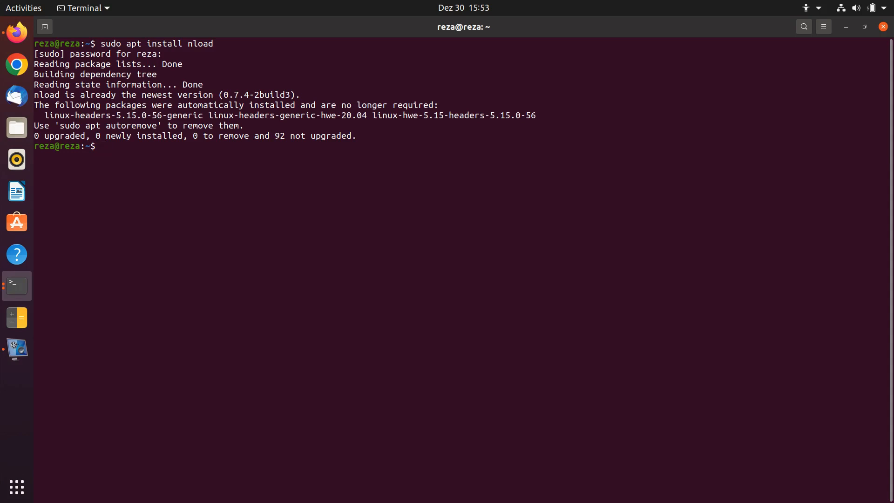
pyautogui.write('nload')
# Step: Run nload to watch live traffic on device enp0s31f6
pyautogui.press('Return')
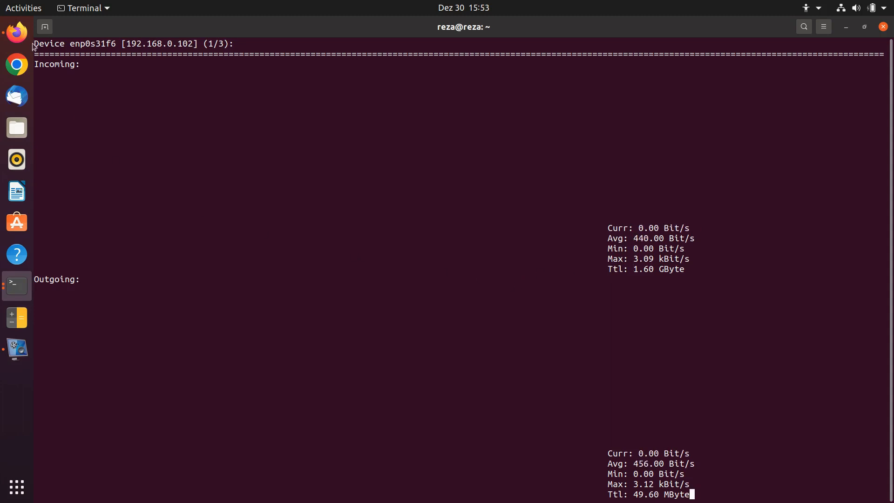
# Step: Reload the Reddit page in Firefox and check the resulting traffic in nload
pyautogui.click(17, 32)
pyautogui.click(90, 53)
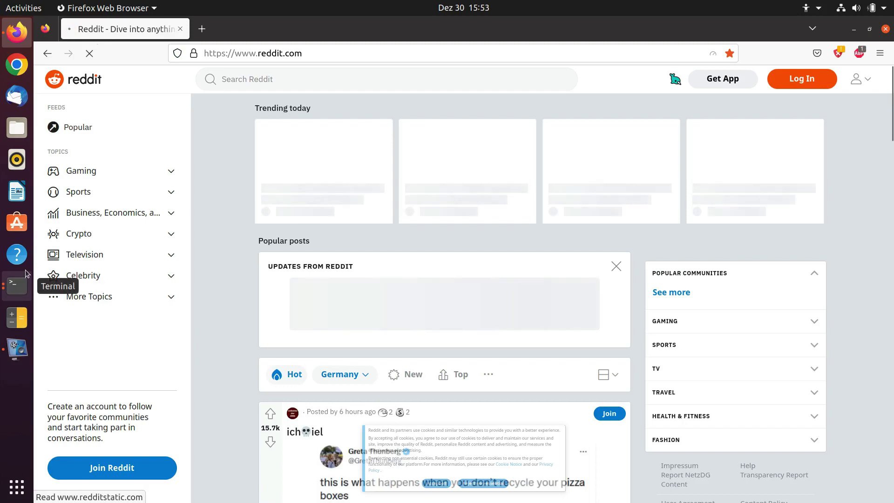
pyautogui.click(17, 286)
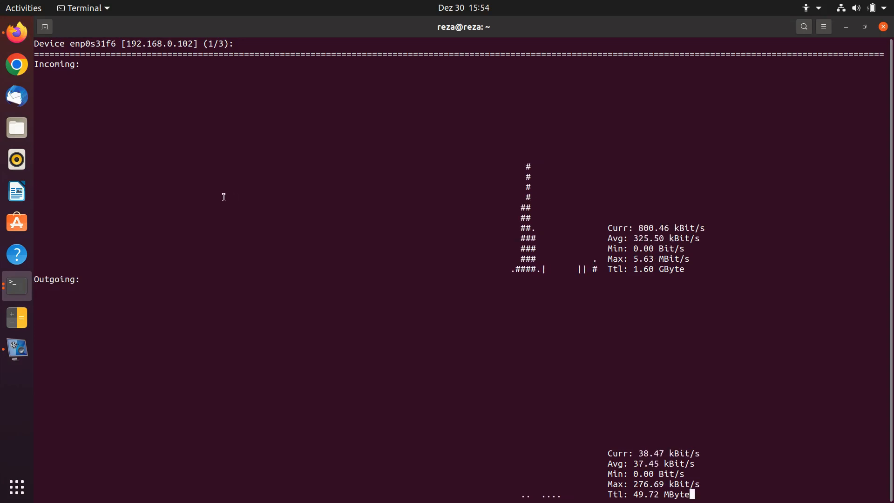
# Step: Download the first mptcp snapshot archive from Index of /snapshots and return to nload
pyautogui.click(17, 31)
pyautogui.click(201, 29)
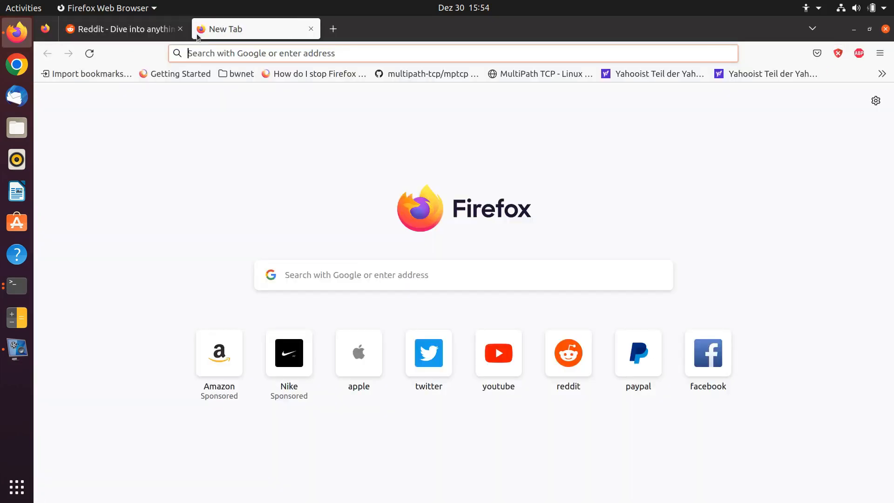
pyautogui.write('mptc')
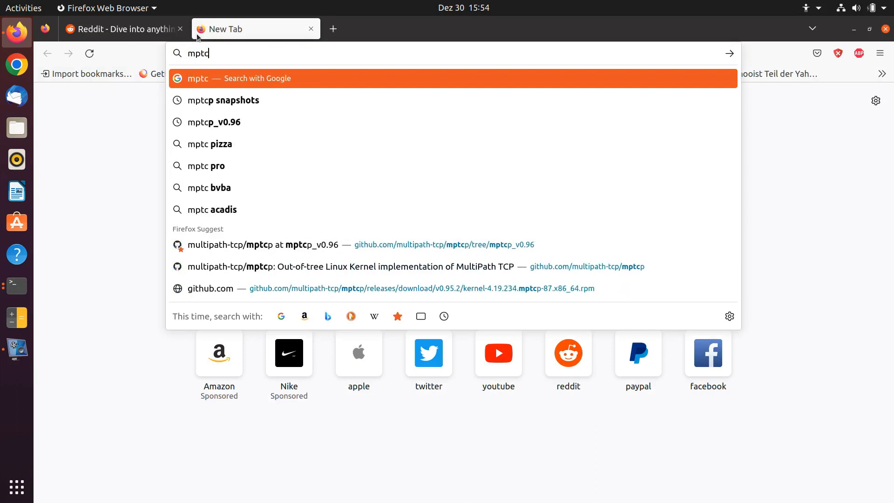
pyautogui.press('Down')
pyautogui.press('Return')
pyautogui.click(234, 193)
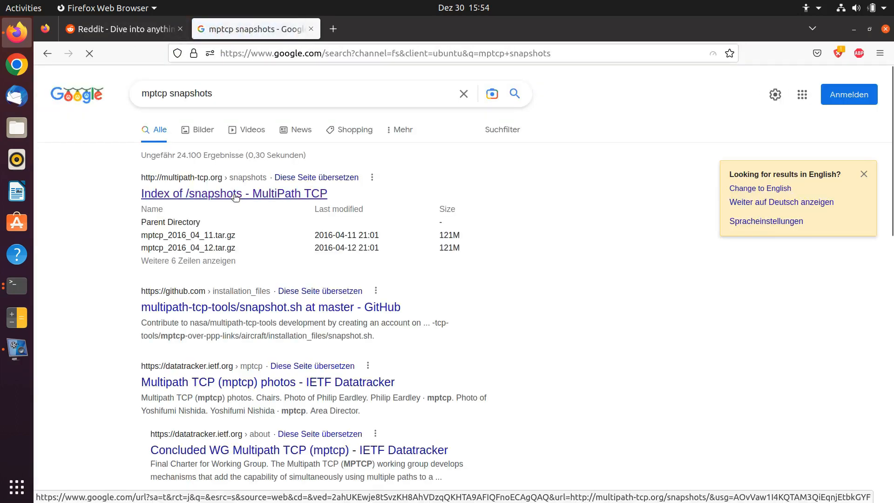
pyautogui.click(151, 194)
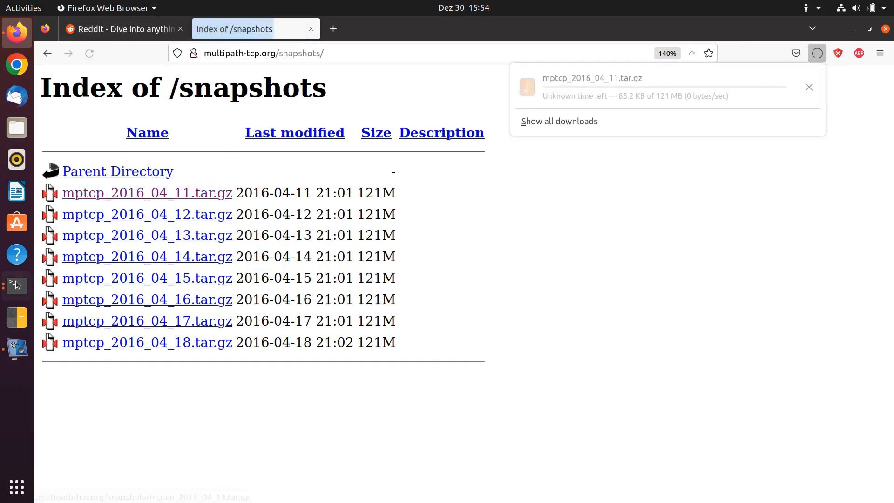
pyautogui.click(16, 285)
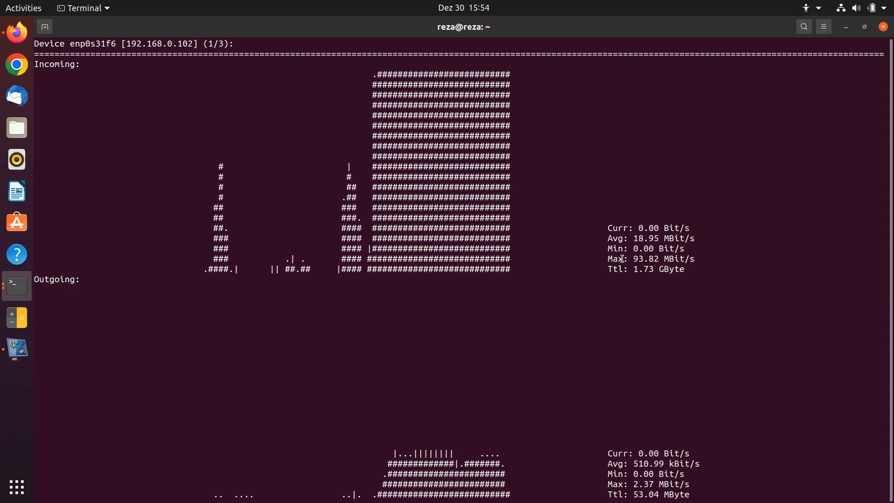
# Step: Inspect the traffic readings, then quit nload with q back to the shell prompt
pyautogui.moveTo(629, 249); pyautogui.dragTo(644, 250)
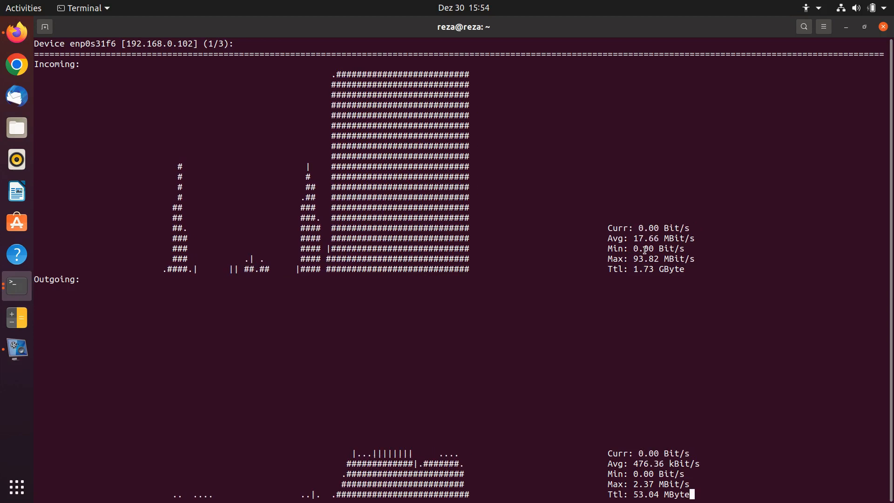
pyautogui.moveTo(610, 269); pyautogui.dragTo(640, 269)
pyautogui.click(622, 270)
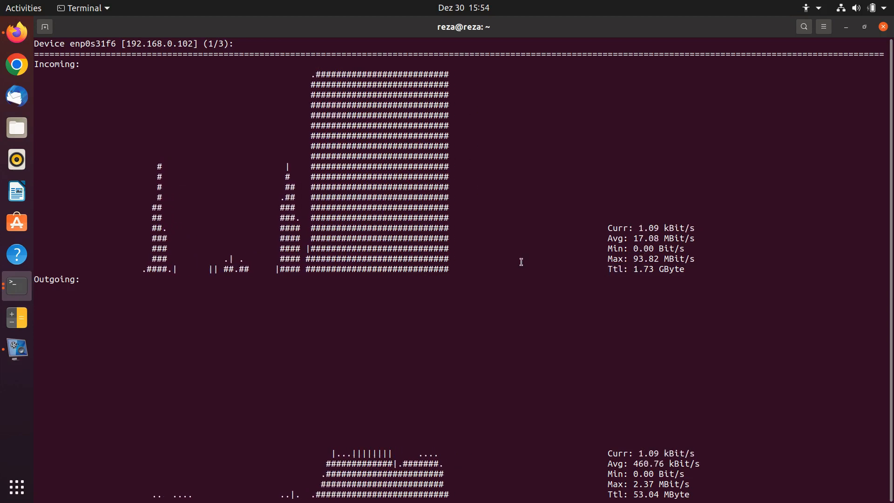
pyautogui.press('q')
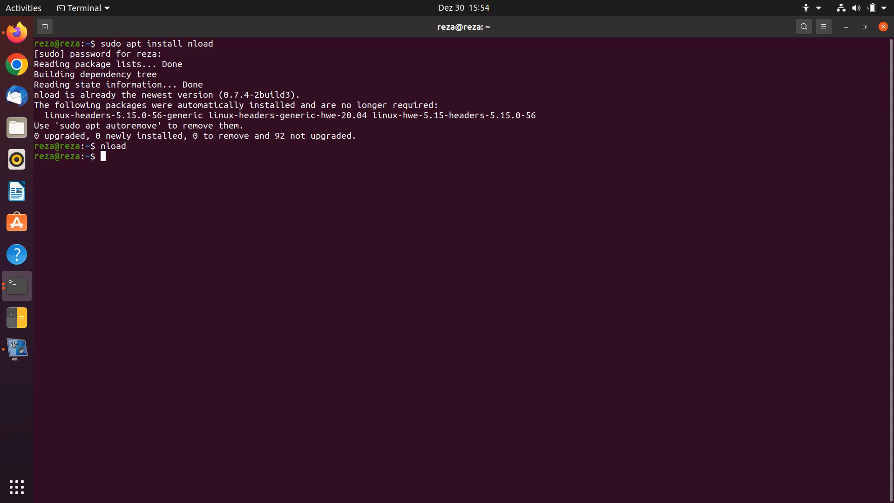
pyautogui.write('if')
pyautogui.write('config')
# Step: Run ifconfig and copy the interface name enp0s31f6 via the right-click menu
pyautogui.press('Return')
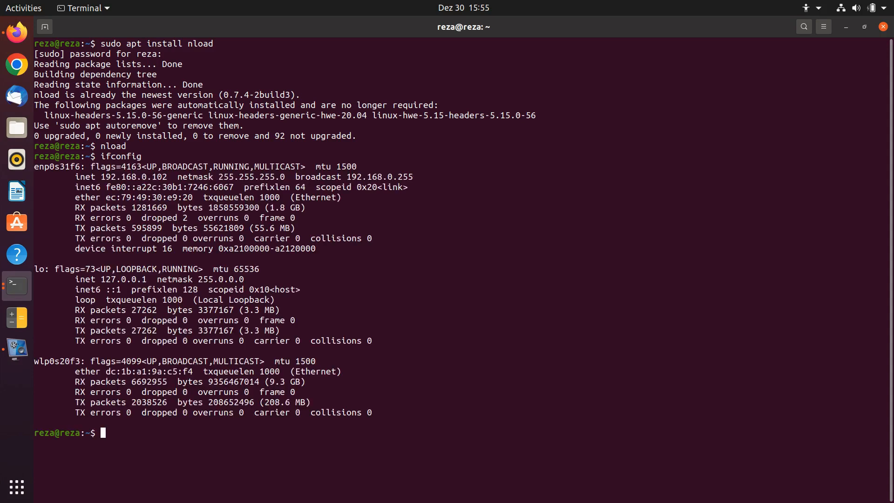
pyautogui.doubleClick(51, 167)
pyautogui.hotkey('ctrl', 'c')
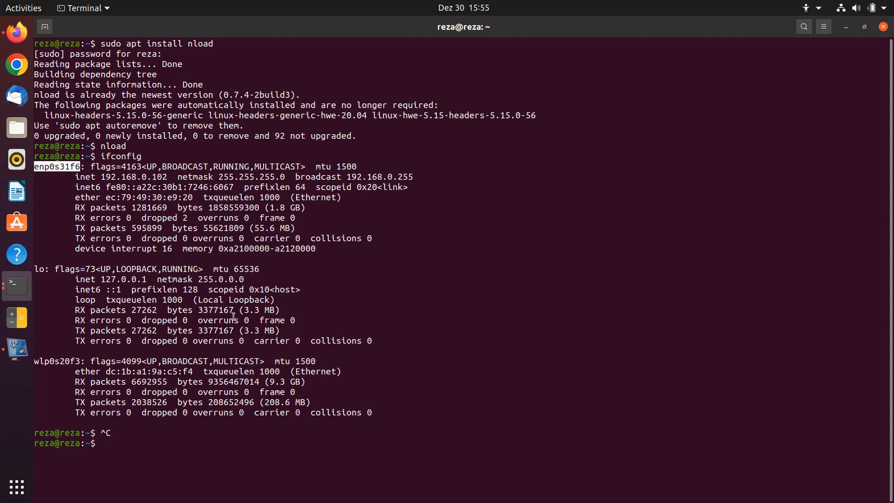
pyautogui.rightClick(59, 187)
pyautogui.click(82, 178)
pyautogui.write('clear')
# Step: Clear the screen, then run nload devices enp0s31f6 to monitor that interface only
pyautogui.press('Return')
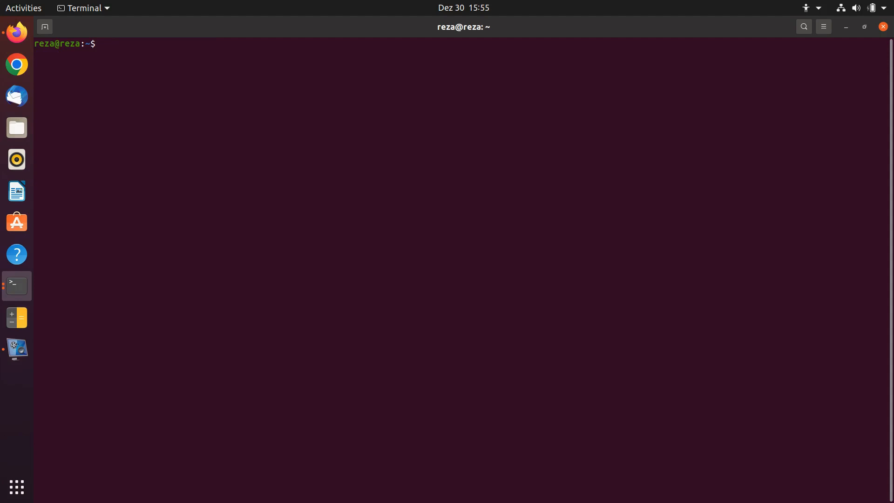
pyautogui.write('nload ')
pyautogui.write('devices')
pyautogui.rightClick(136, 183)
pyautogui.click(160, 220)
pyautogui.press('Return')
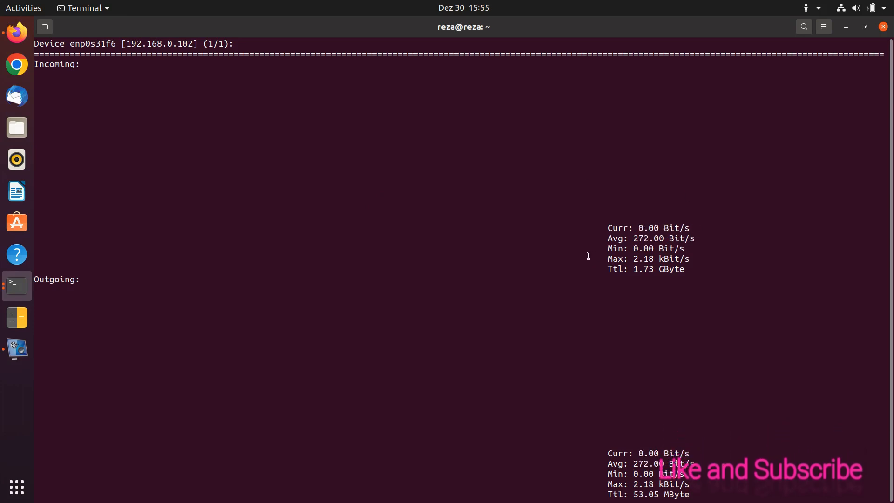
pyautogui.write('q')
pyautogui.write('nload ')
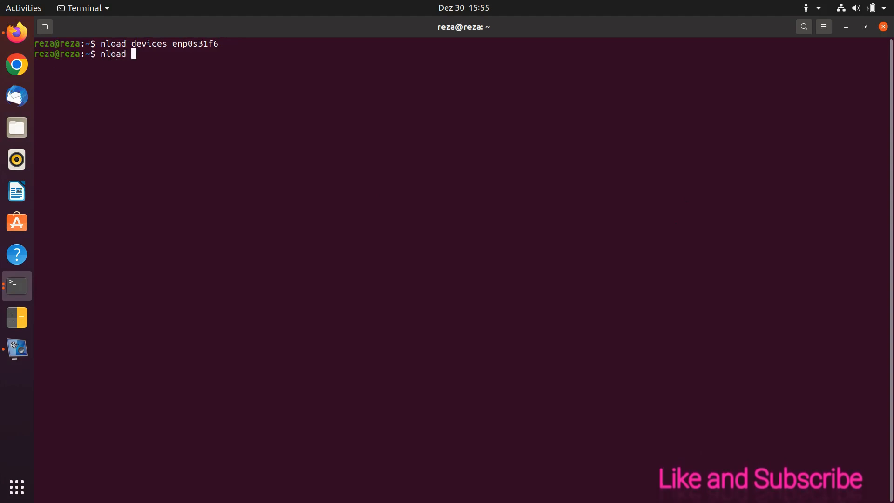
pyautogui.write('-m')
# Step: Run nload -m to show stats for enp0s31f6, lo and wlp0s20f3 together
pyautogui.press('Return')
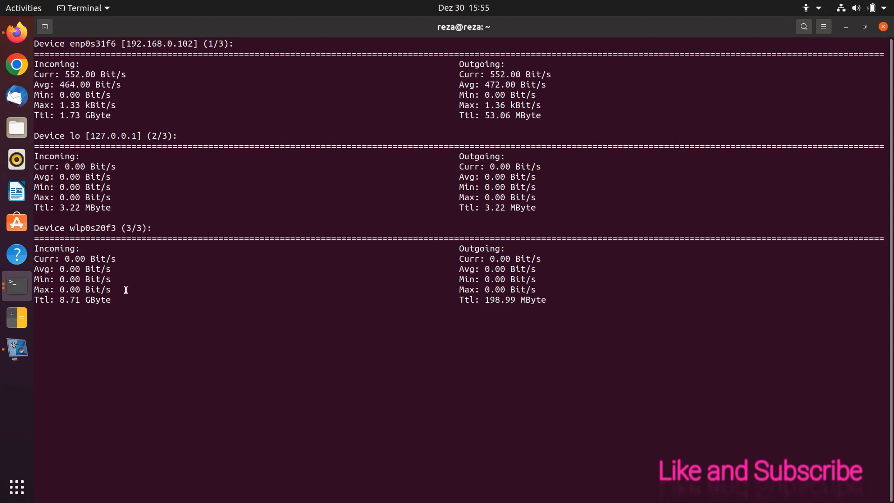
pyautogui.moveTo(126, 289); pyautogui.dragTo(37, 258)
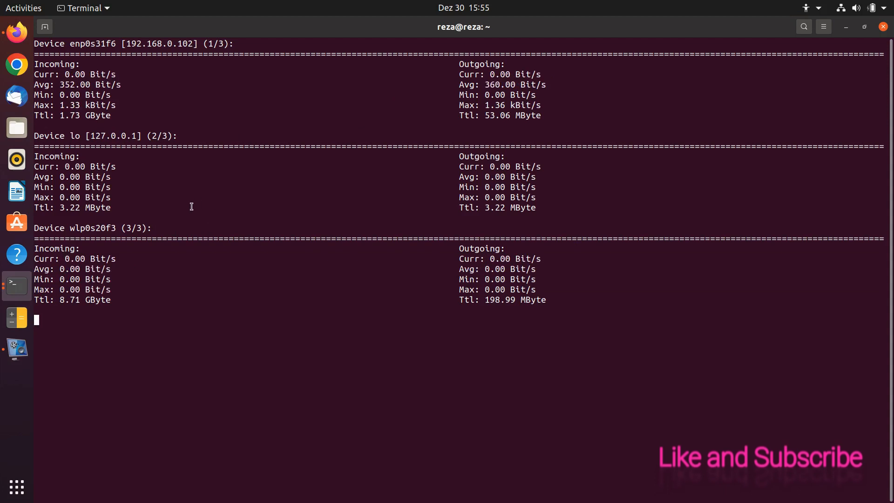
pyautogui.moveTo(150, 199); pyautogui.dragTo(271, 161)
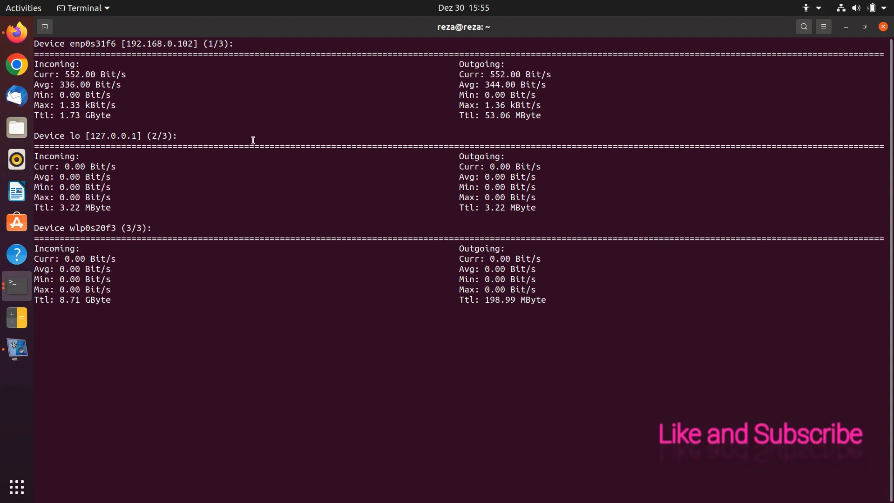